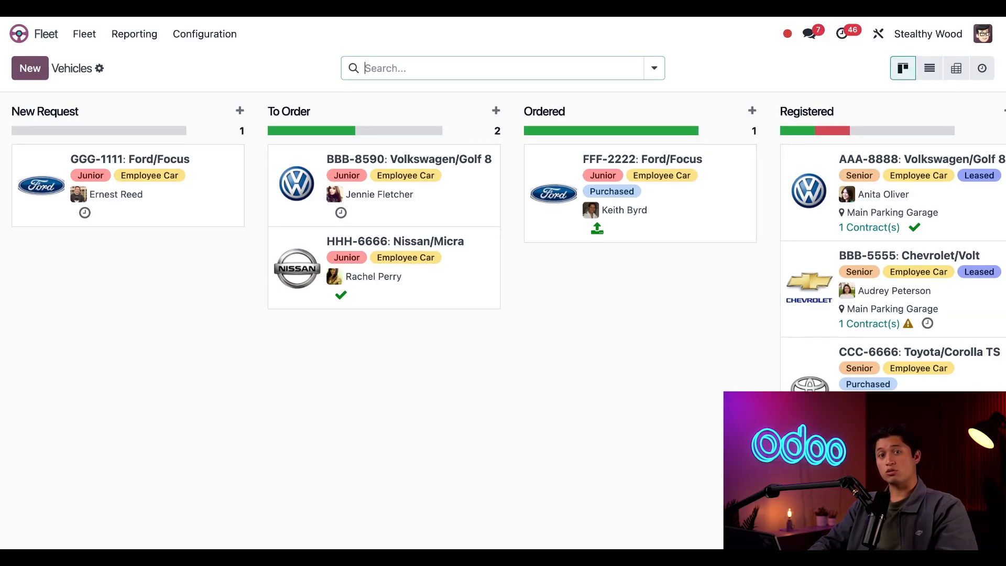
- Start a To-Do activity for the ordered FFF-2222 Ford/Focus with the summary "get insurance quotes"
{"action": "scroll", "coordinate": [766, 358], "scroll_direction": "right", "scroll_amount": 5}
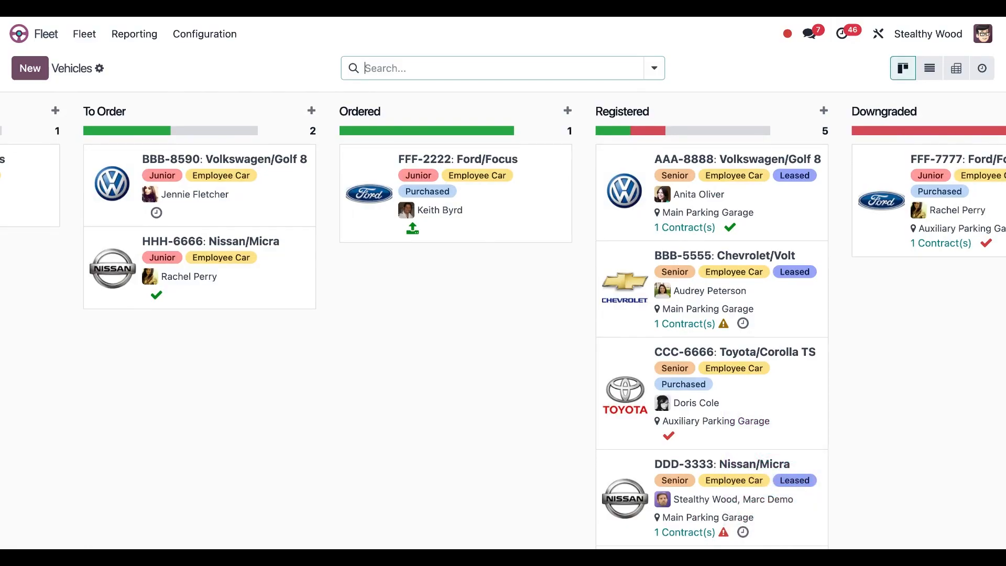
{"action": "scroll", "coordinate": [728, 502], "scroll_direction": "down", "scroll_amount": 3}
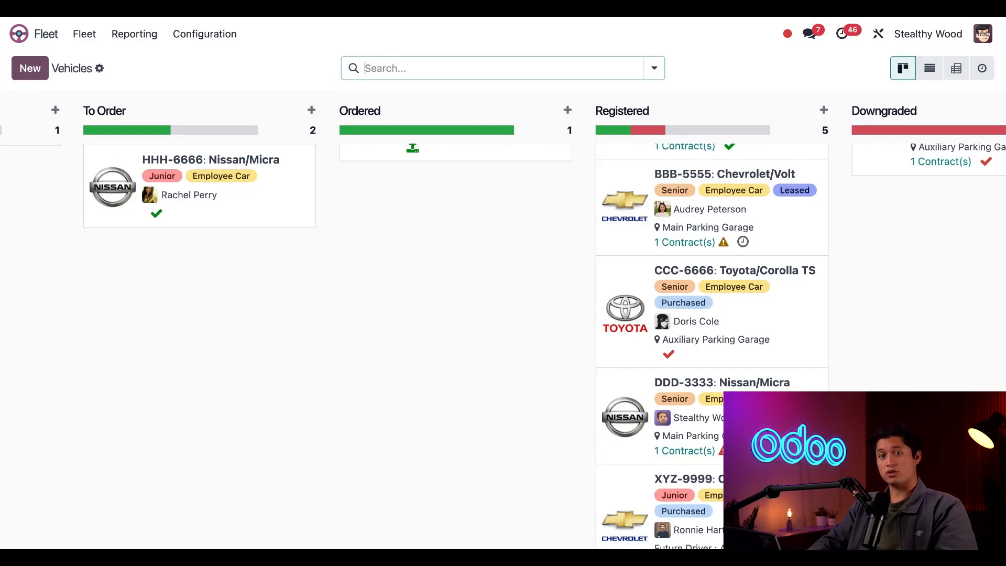
{"action": "scroll", "coordinate": [775, 225], "scroll_direction": "up", "scroll_amount": 3}
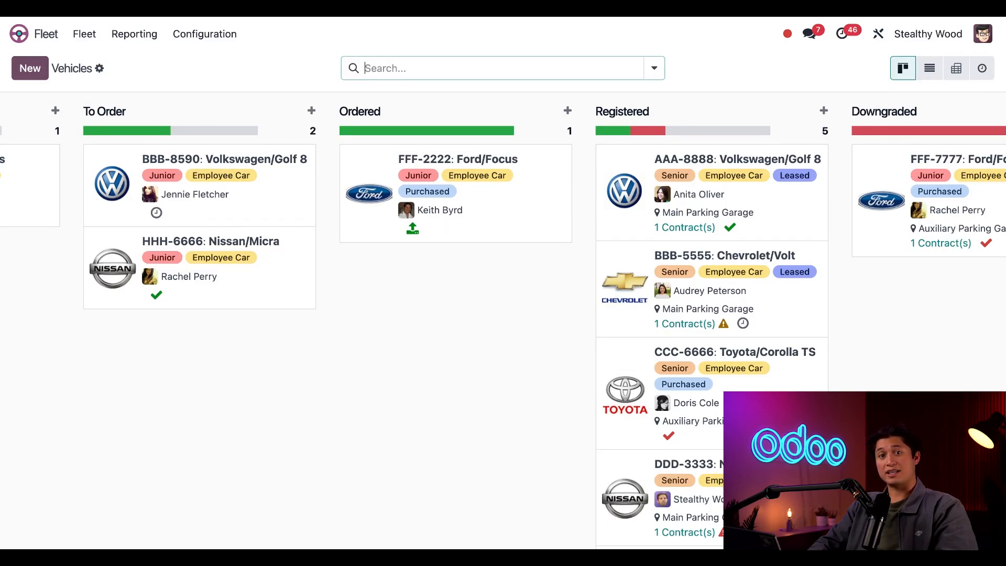
{"action": "scroll", "coordinate": [434, 267], "scroll_direction": "left", "scroll_amount": 1}
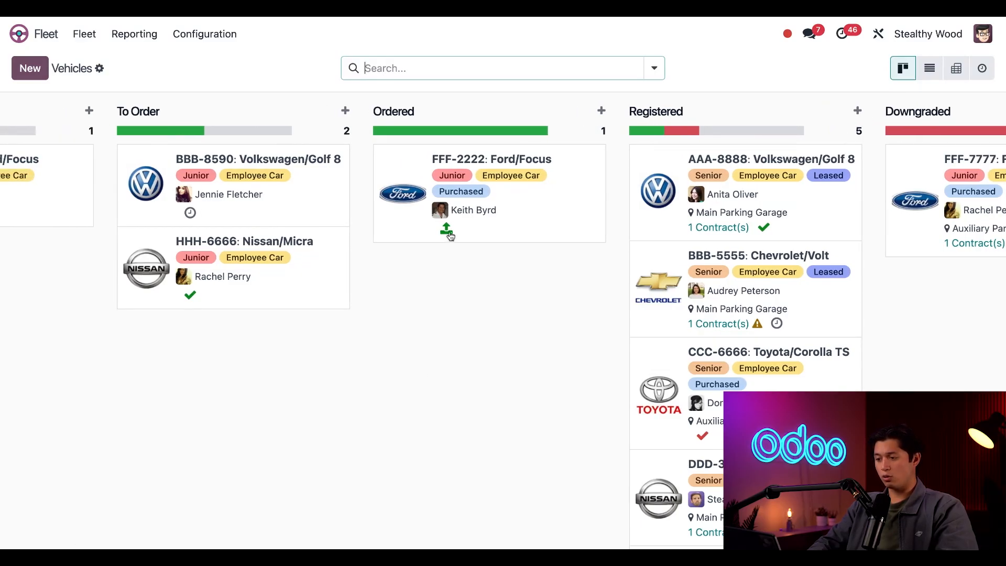
{"action": "left_click", "coordinate": [446, 229]}
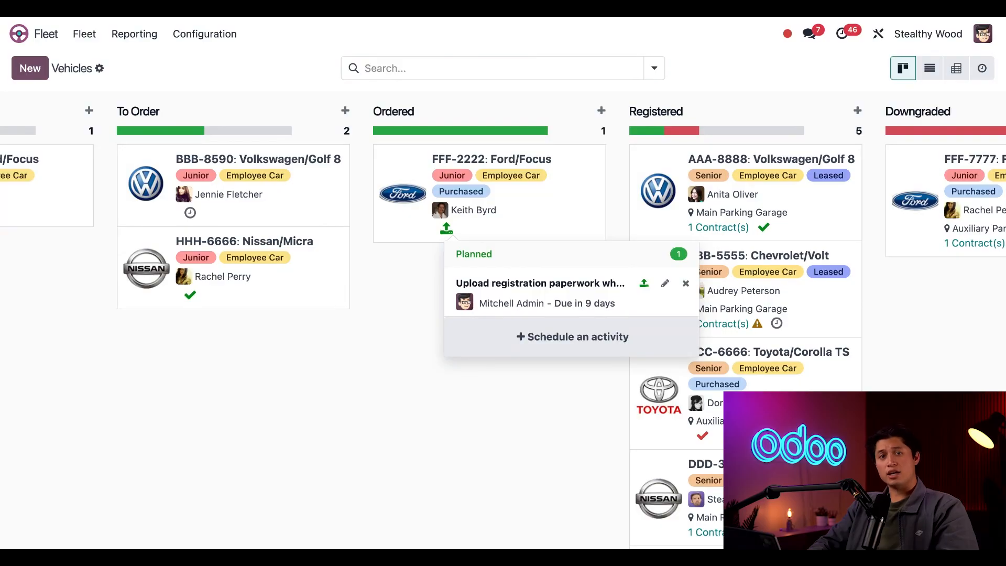
{"action": "left_click", "coordinate": [561, 341]}
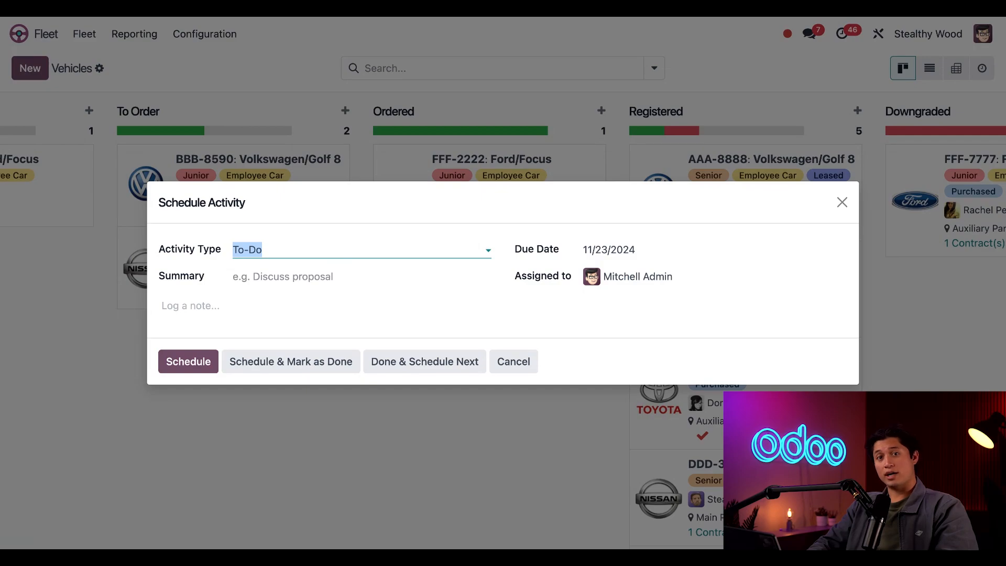
{"action": "left_click", "coordinate": [344, 276]}
{"action": "type", "text": "get in"}
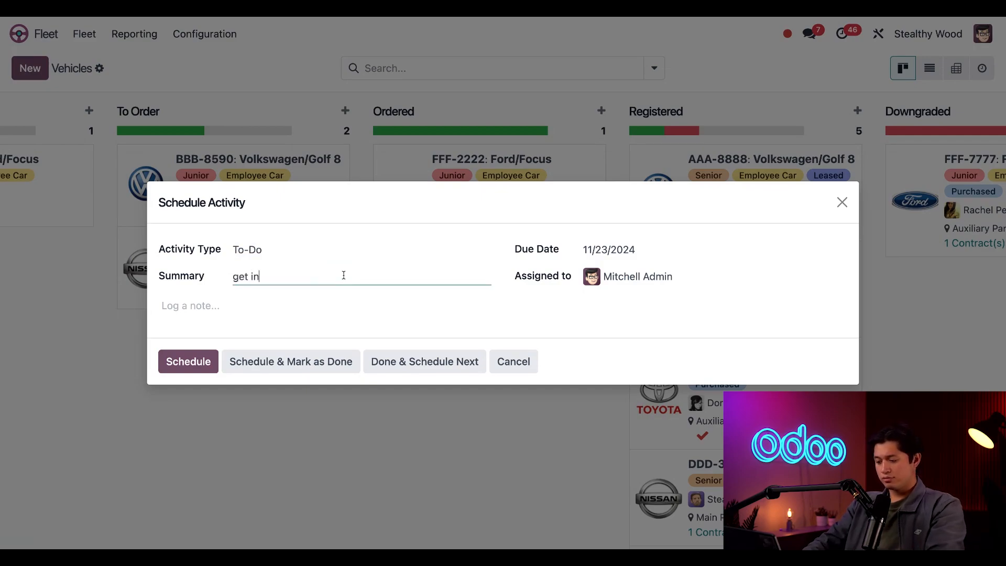
{"action": "type", "text": "surance quotes"}
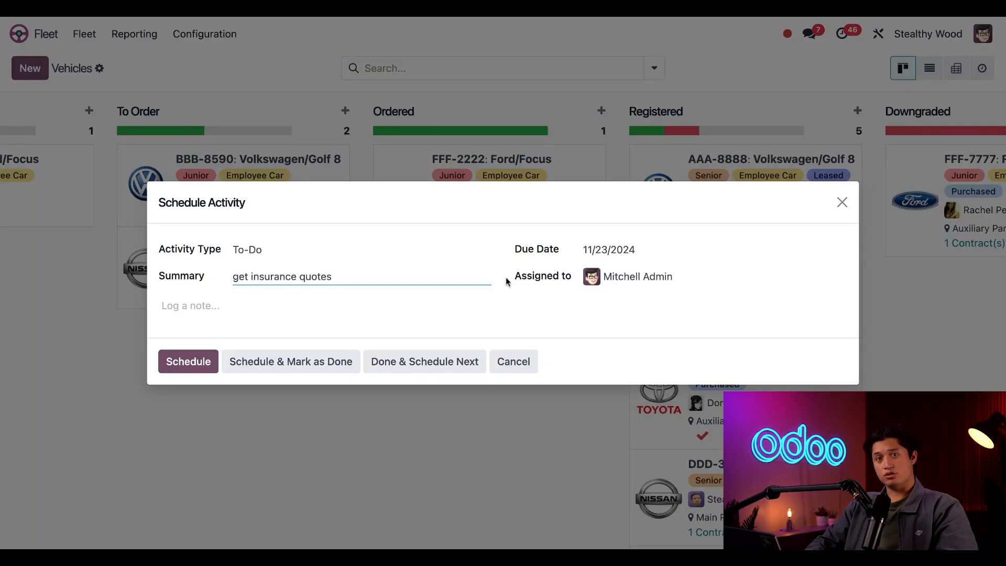
- Set the activity's due date to 11/27/2024, assign it to a different colleague, and schedule it
{"action": "left_click", "coordinate": [643, 250]}
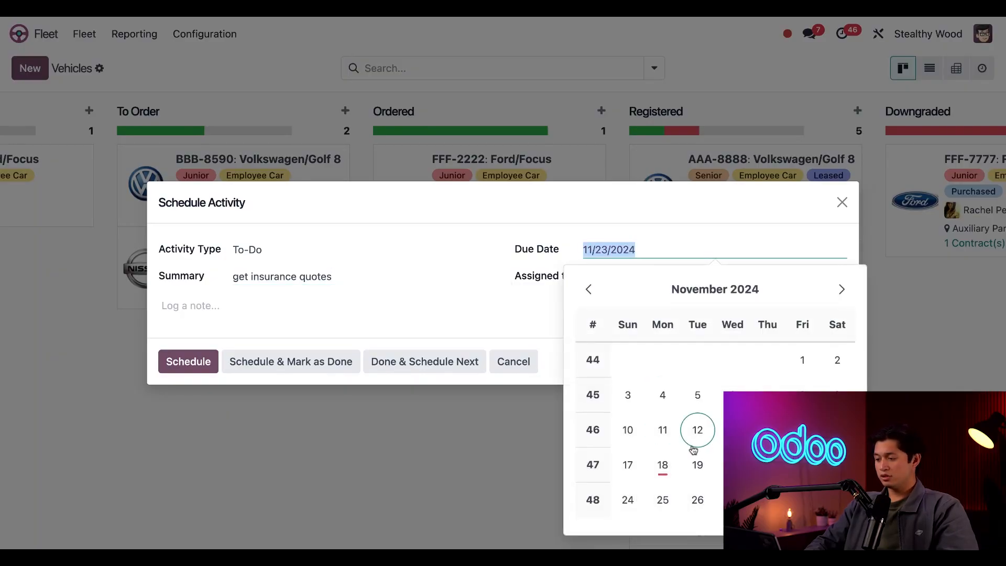
{"action": "left_click", "coordinate": [733, 500]}
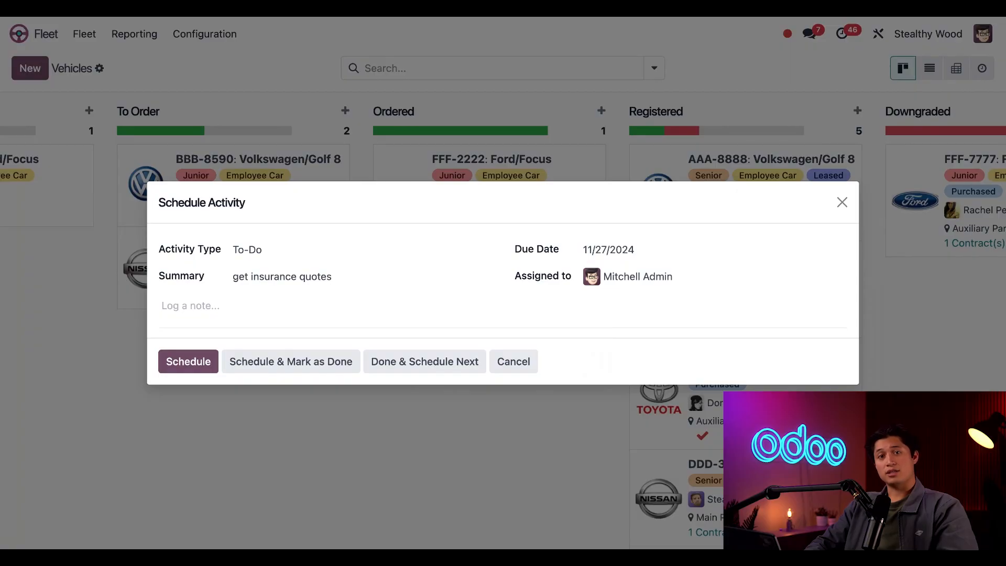
{"action": "left_click", "coordinate": [674, 278]}
{"action": "left_click", "coordinate": [650, 321]}
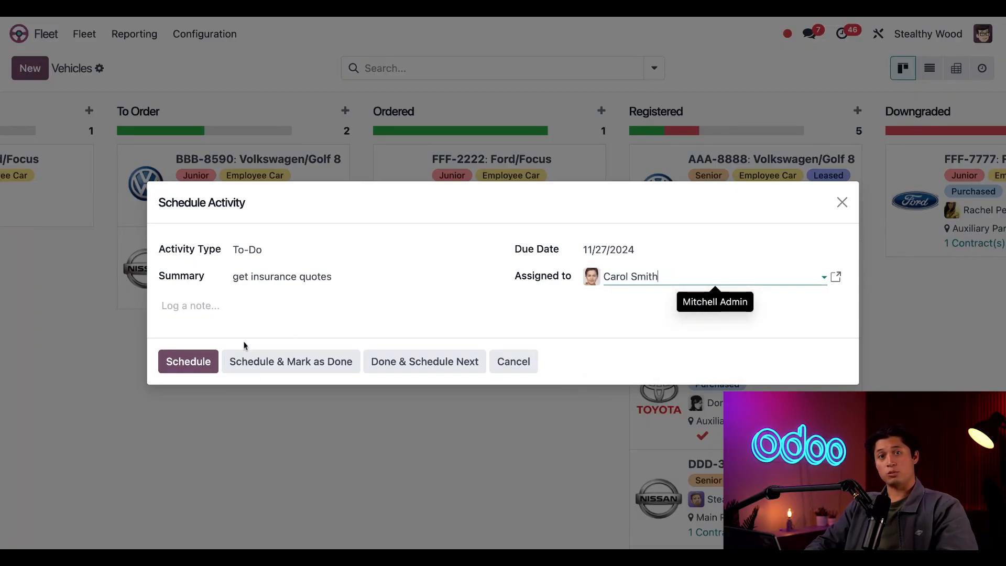
{"action": "left_click", "coordinate": [201, 362]}
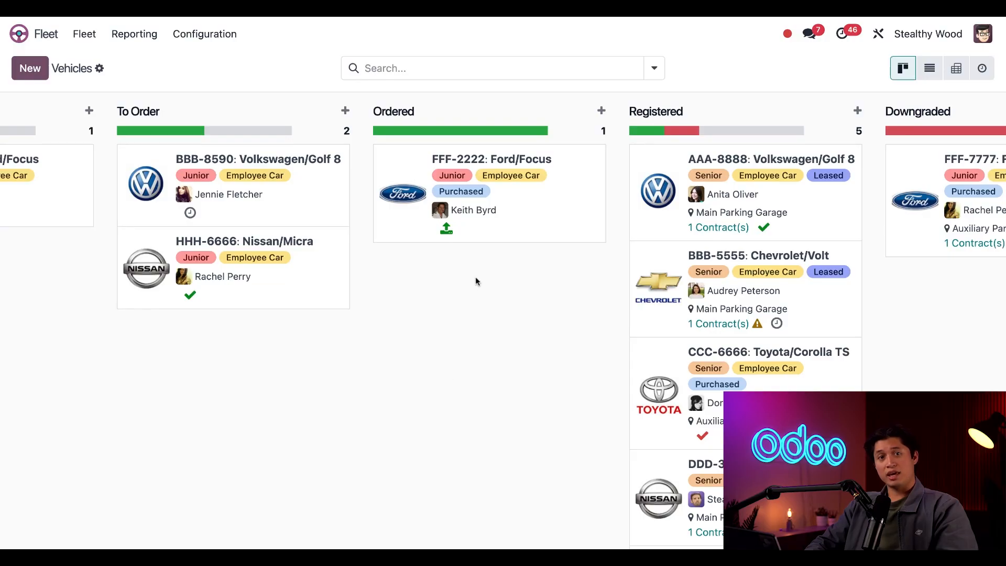
{"action": "left_click", "coordinate": [446, 229]}
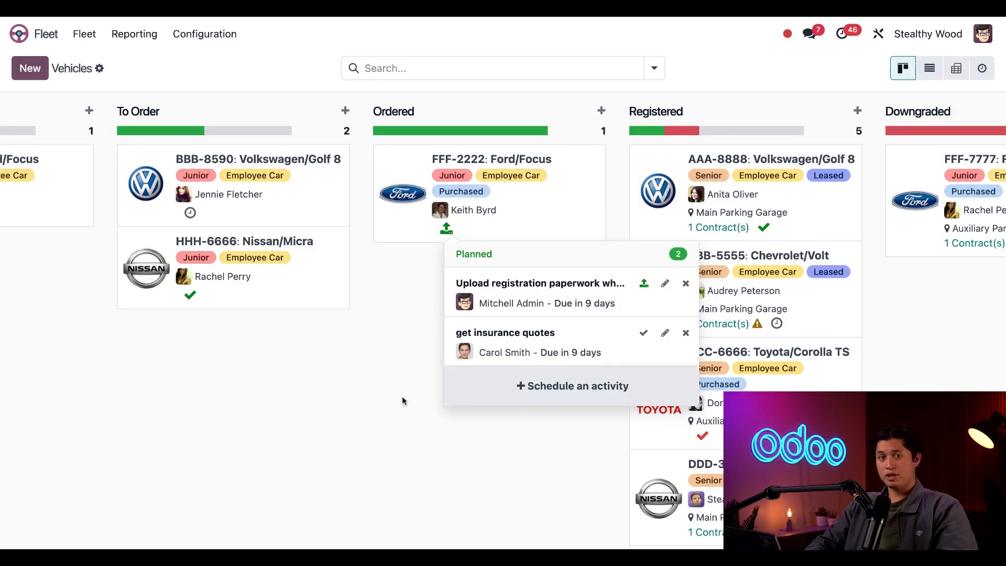
{"action": "left_click", "coordinate": [378, 436]}
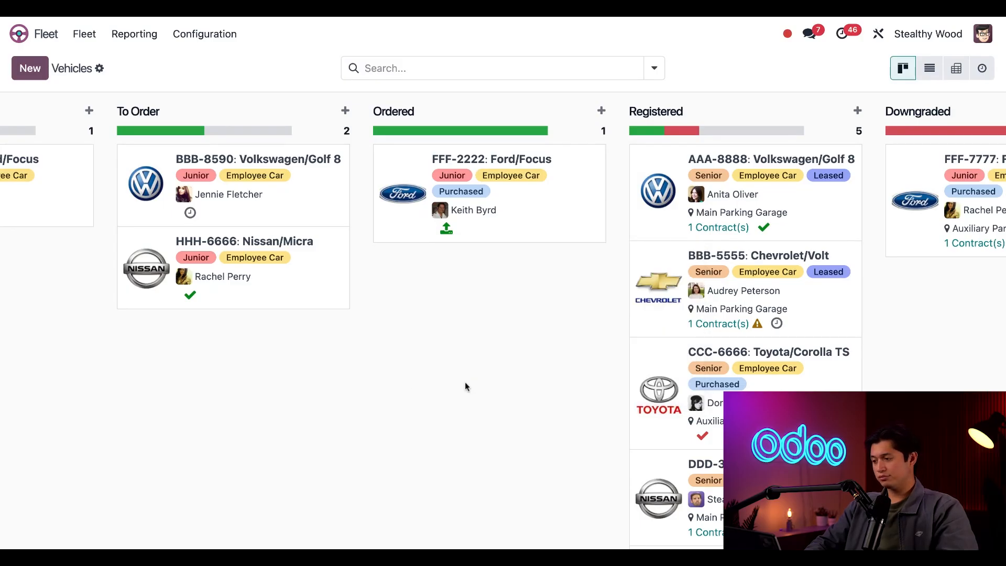
- Open the registered Volkswagen/Golf 8 AAA-8888 record and review its driver, vehicle, and tax details
{"action": "scroll", "coordinate": [464, 385], "scroll_direction": "right", "scroll_amount": 3}
{"action": "scroll", "coordinate": [464, 386], "scroll_direction": "right", "scroll_amount": 3}
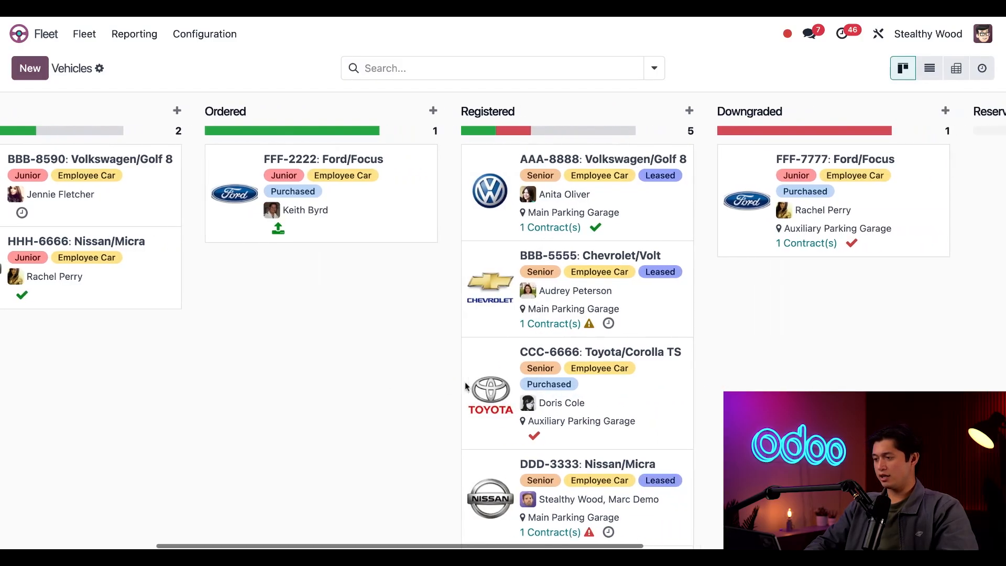
{"action": "left_click", "coordinate": [655, 223]}
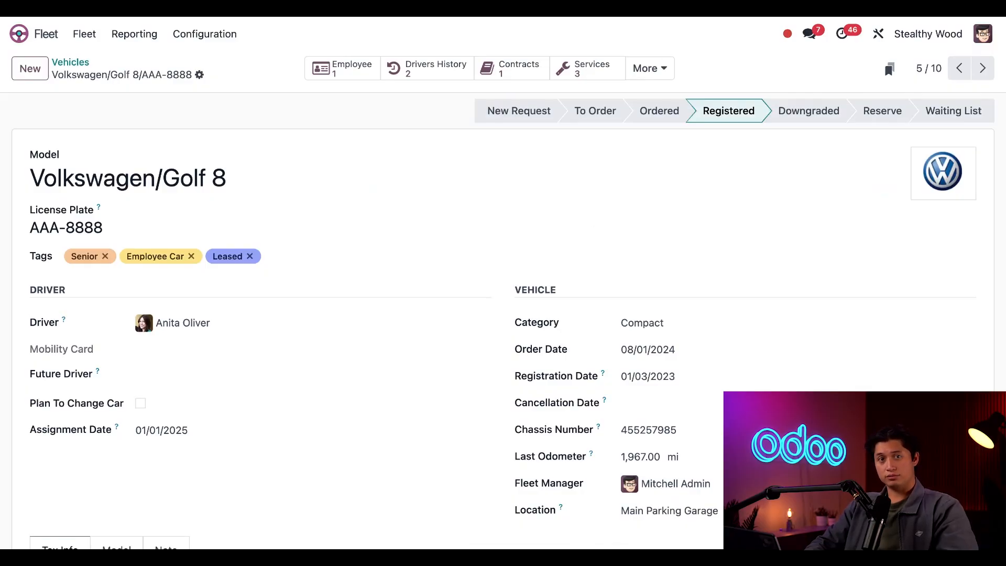
{"action": "scroll", "coordinate": [336, 306], "scroll_direction": "down", "scroll_amount": 4}
{"action": "scroll", "coordinate": [209, 294], "scroll_direction": "up", "scroll_amount": 1}
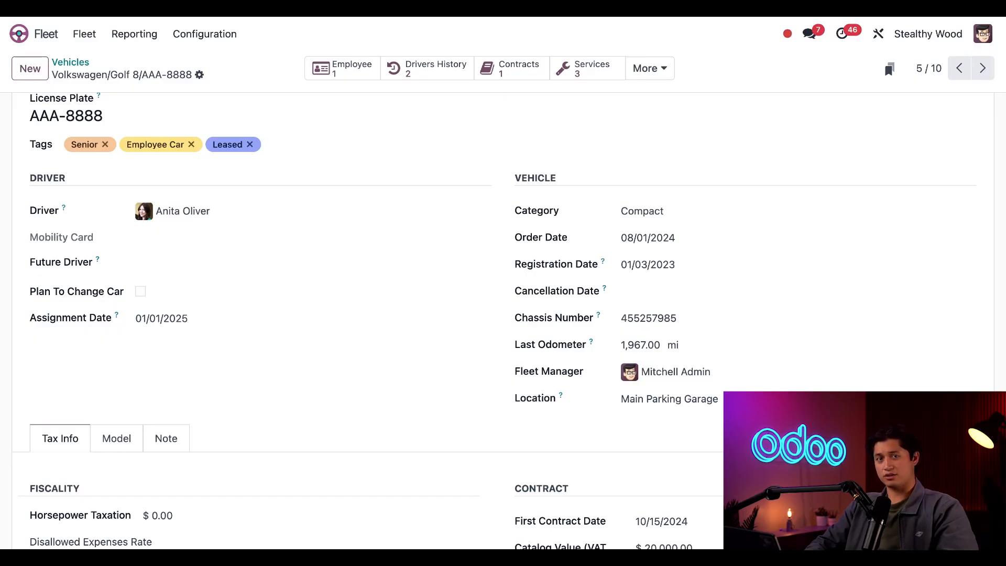
{"action": "scroll", "coordinate": [503, 321], "scroll_direction": "up", "scroll_amount": 3}
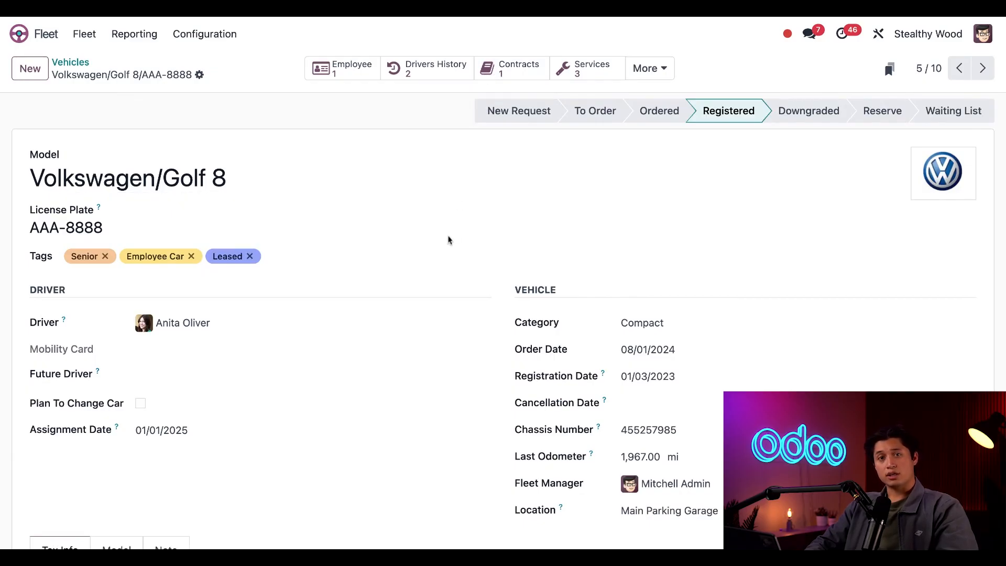
- Add an assignment log for a new driver to the vehicle's drivers history and save it
{"action": "left_click", "coordinate": [423, 74]}
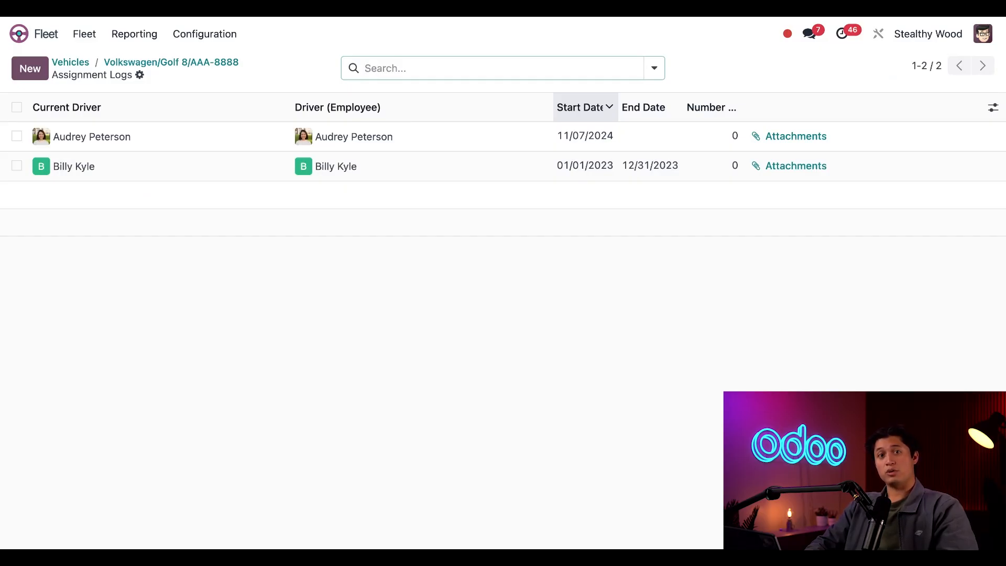
{"action": "left_click", "coordinate": [30, 68]}
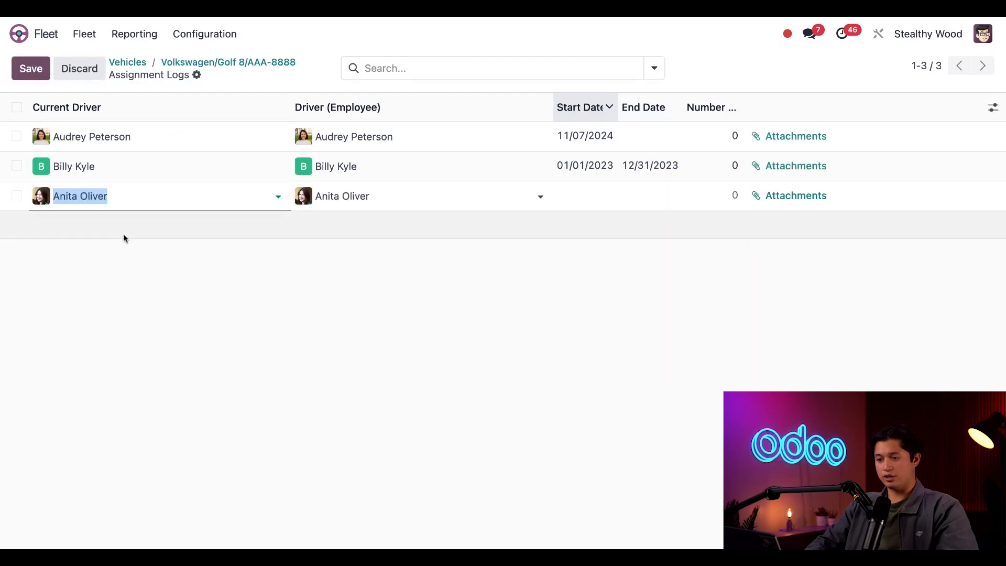
{"action": "left_click", "coordinate": [126, 197]}
{"action": "left_click", "coordinate": [131, 271]}
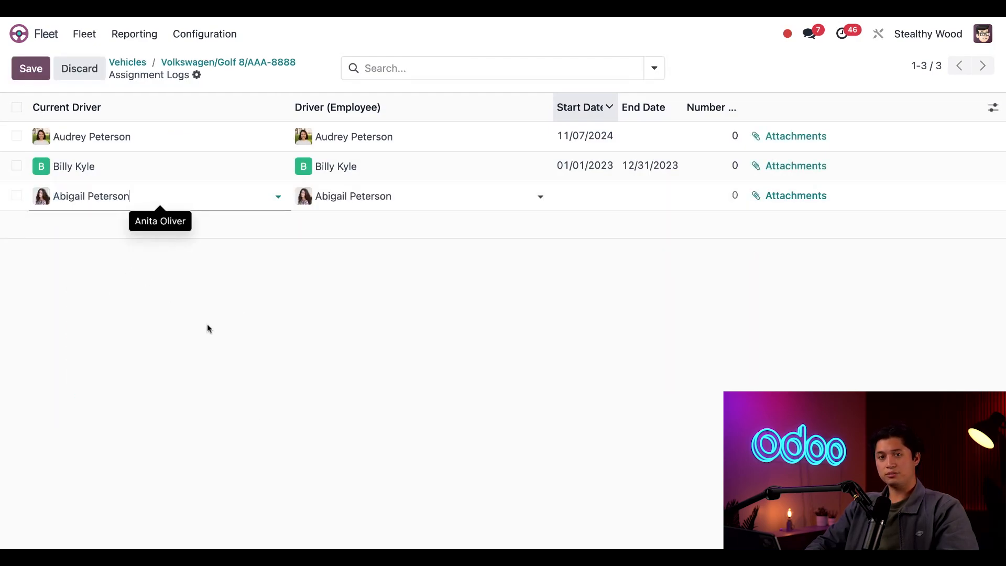
{"action": "left_click", "coordinate": [31, 69]}
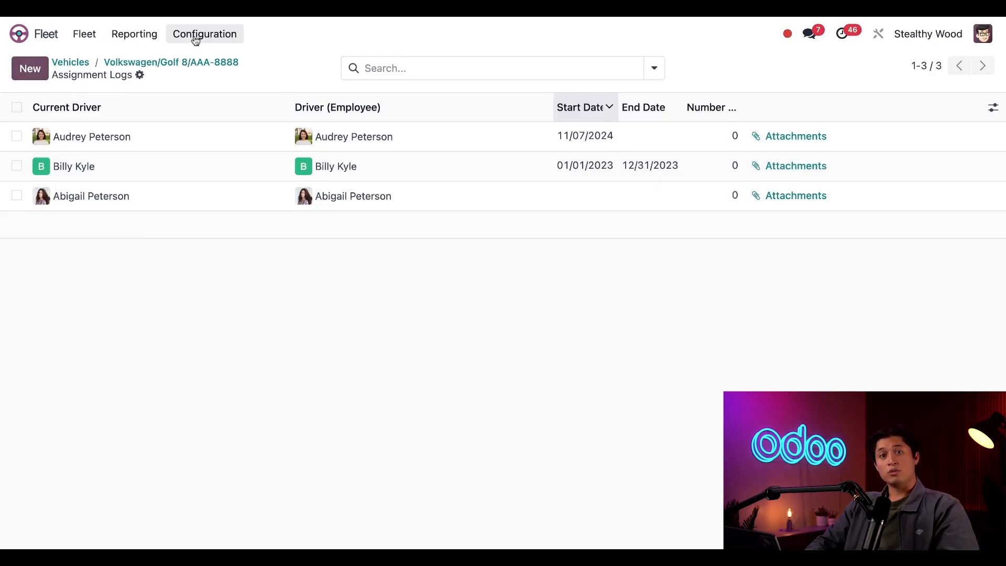
- Recheck the Volkswagen/Golf 8's drivers history and review its contracts, returning to the vehicle record
{"action": "left_click", "coordinate": [180, 63]}
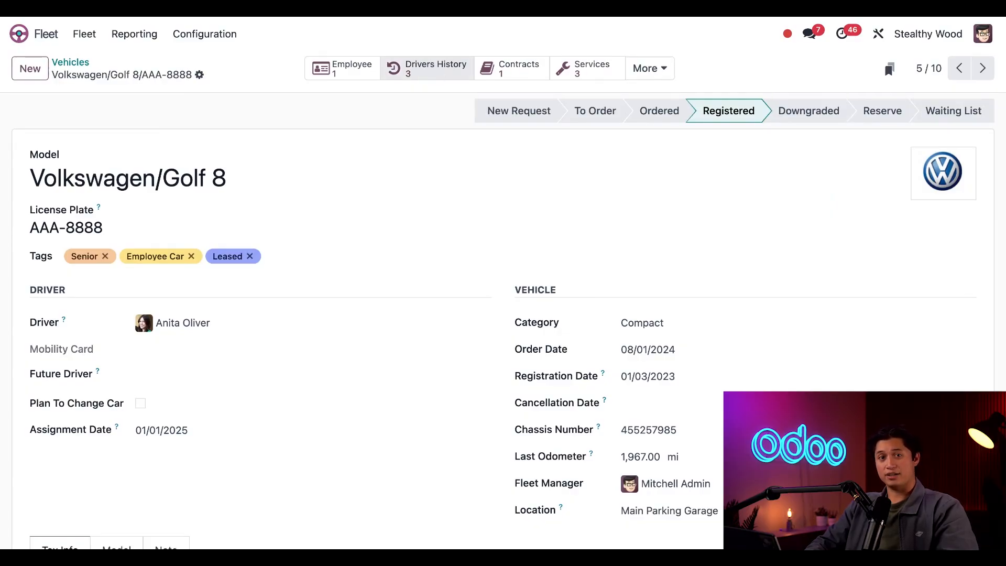
{"action": "left_click", "coordinate": [427, 68]}
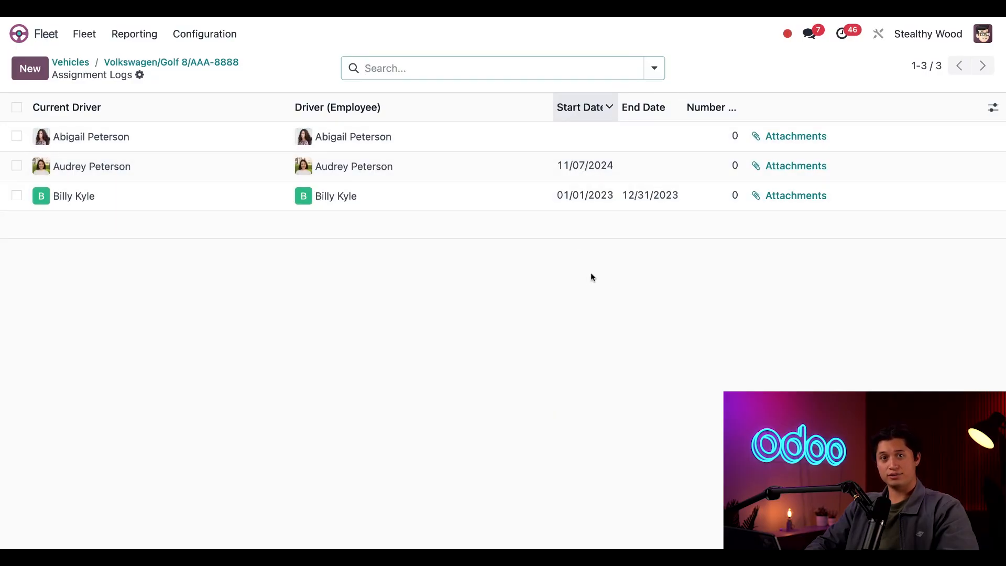
{"action": "left_click", "coordinate": [214, 64]}
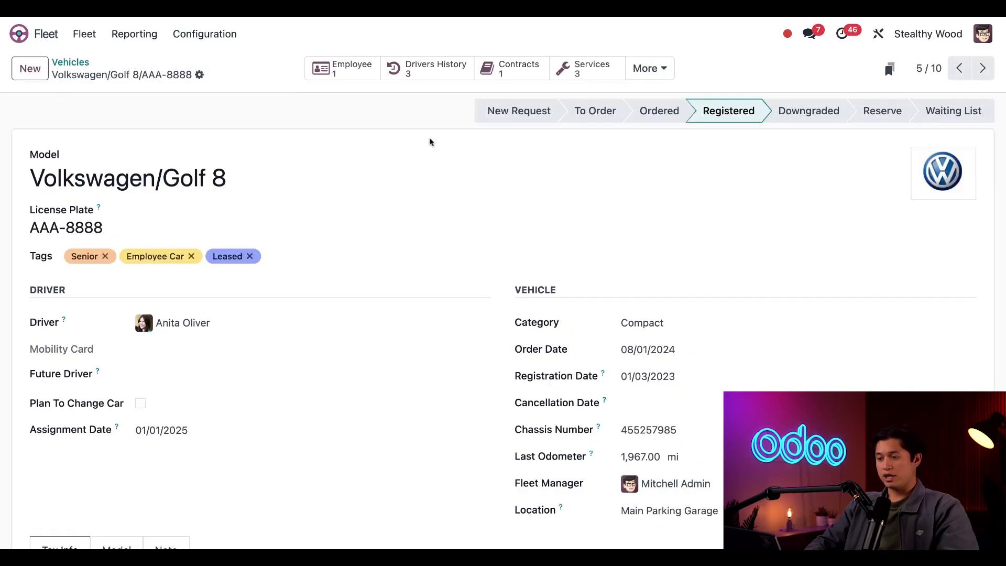
{"action": "left_click", "coordinate": [527, 77]}
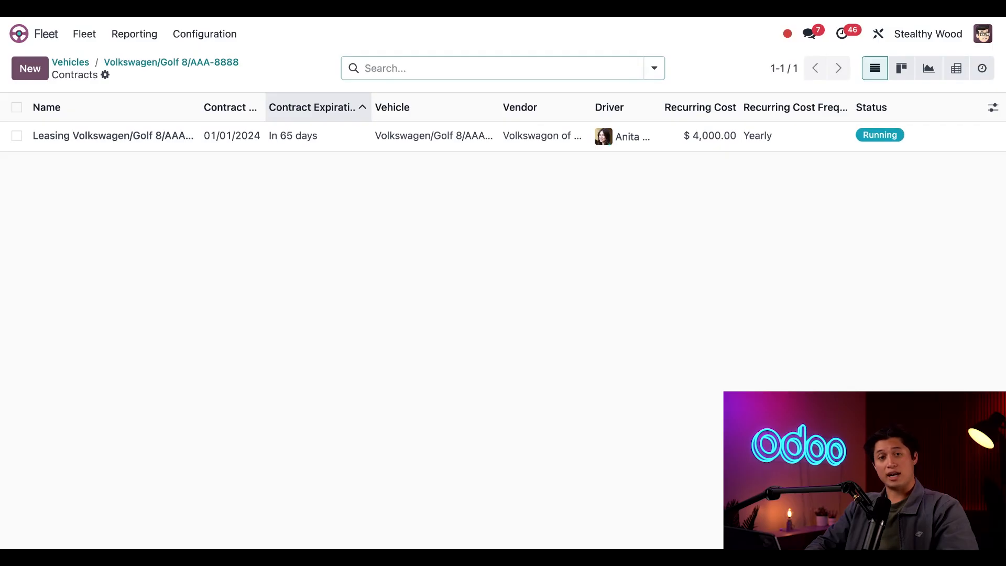
{"action": "left_click", "coordinate": [151, 64]}
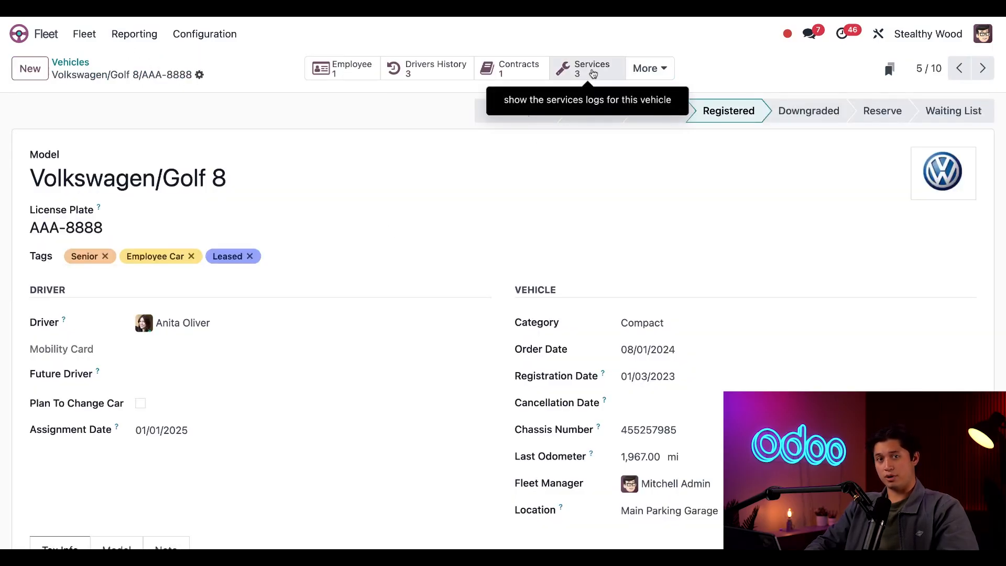
- Review the vehicle's service log and its Oil Change -Synthetic record, and view a blank service form without keeping it
{"action": "left_click", "coordinate": [592, 71]}
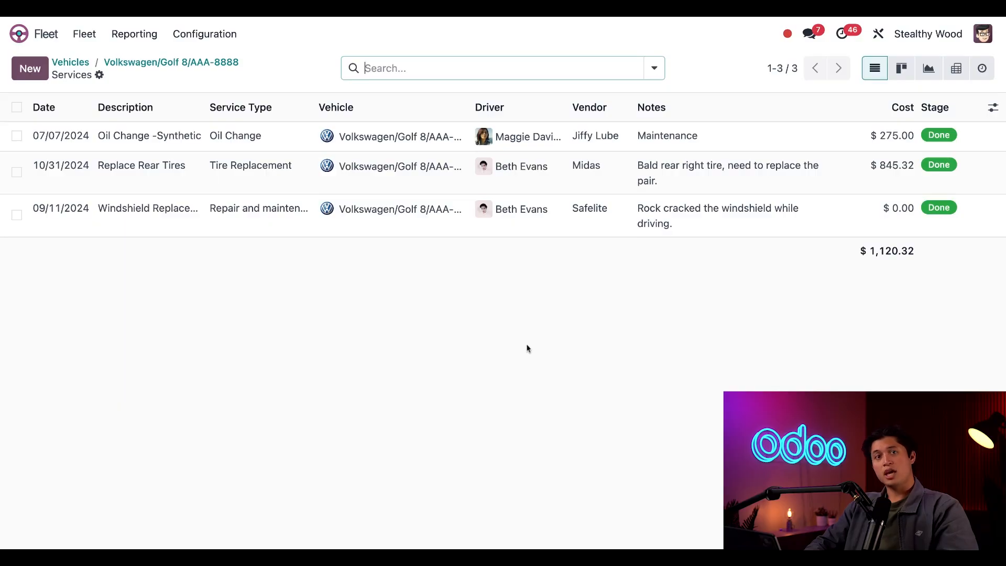
{"action": "left_click", "coordinate": [278, 137]}
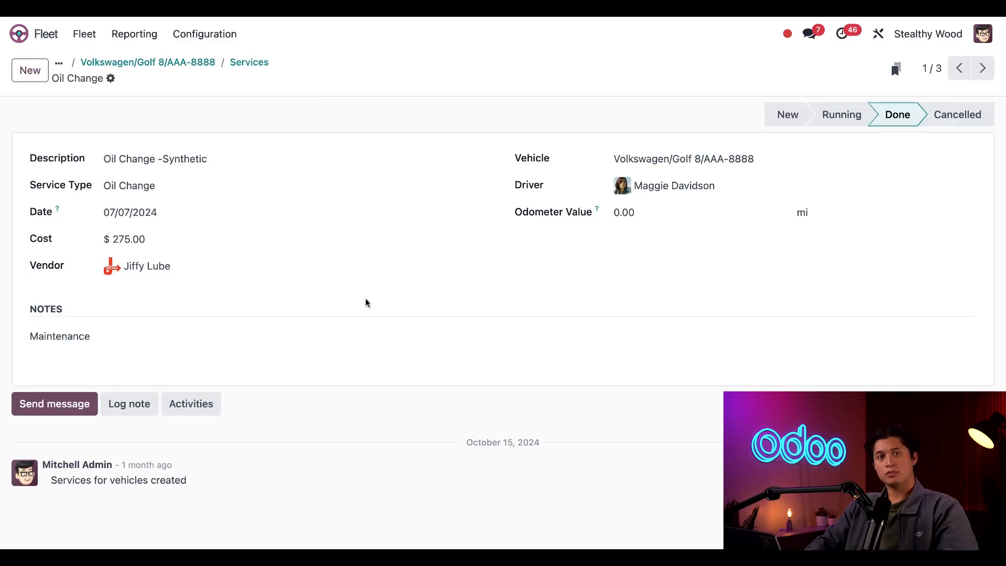
{"action": "left_click", "coordinate": [238, 62]}
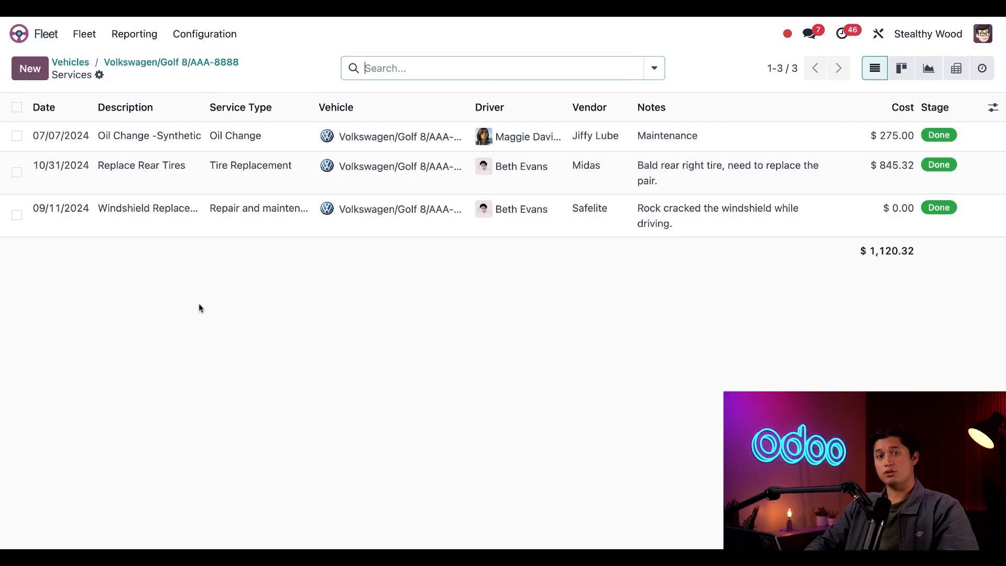
{"action": "left_click", "coordinate": [31, 73]}
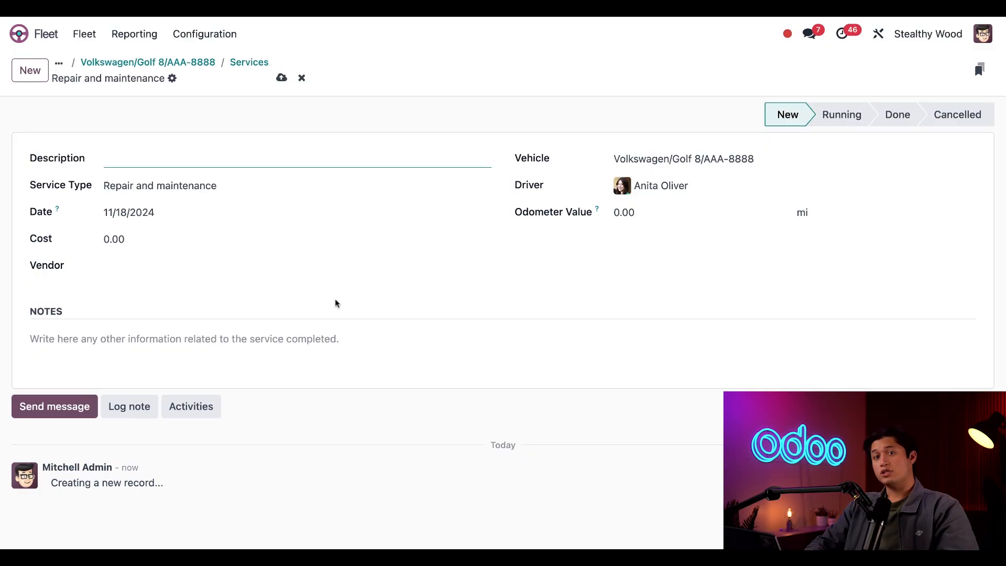
{"action": "left_click", "coordinate": [302, 78]}
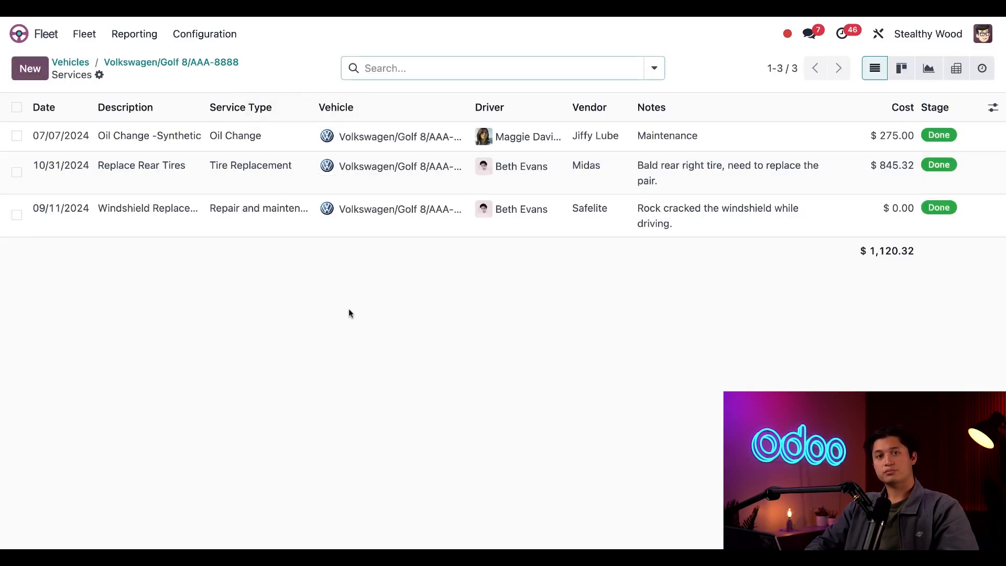
- Return to the vehicle record and open its odometer log
{"action": "left_click", "coordinate": [198, 62]}
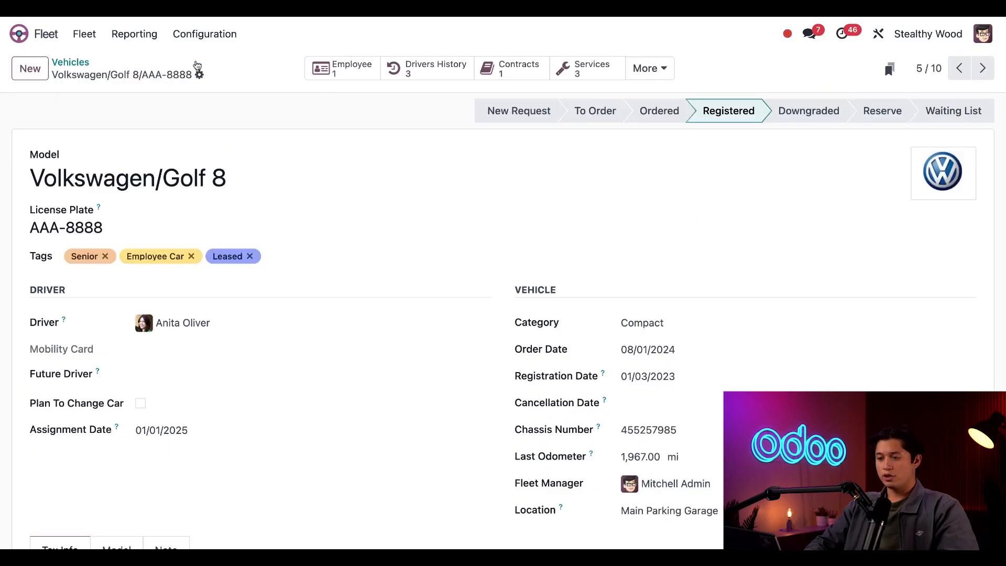
{"action": "left_click", "coordinate": [662, 77]}
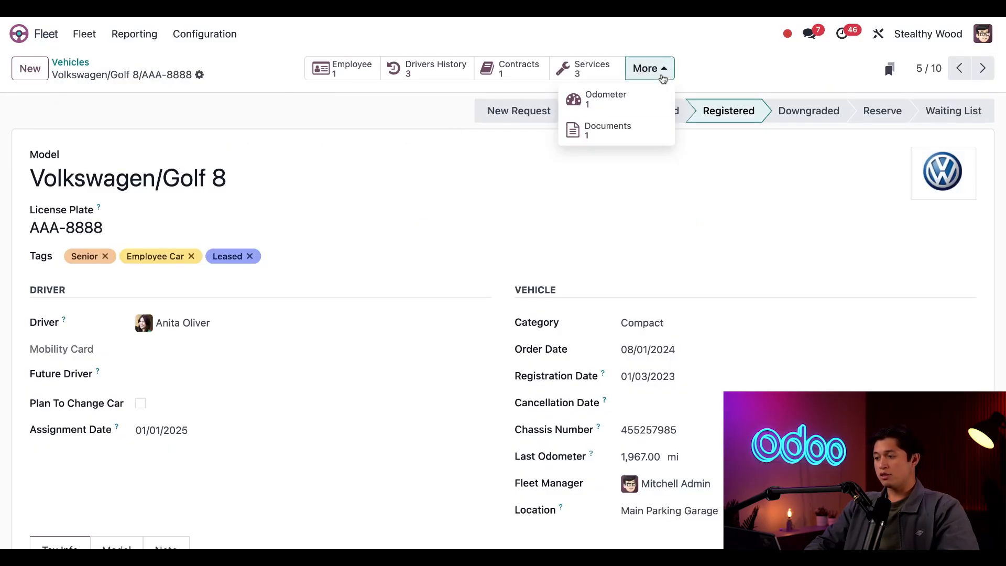
{"action": "left_click", "coordinate": [643, 103]}
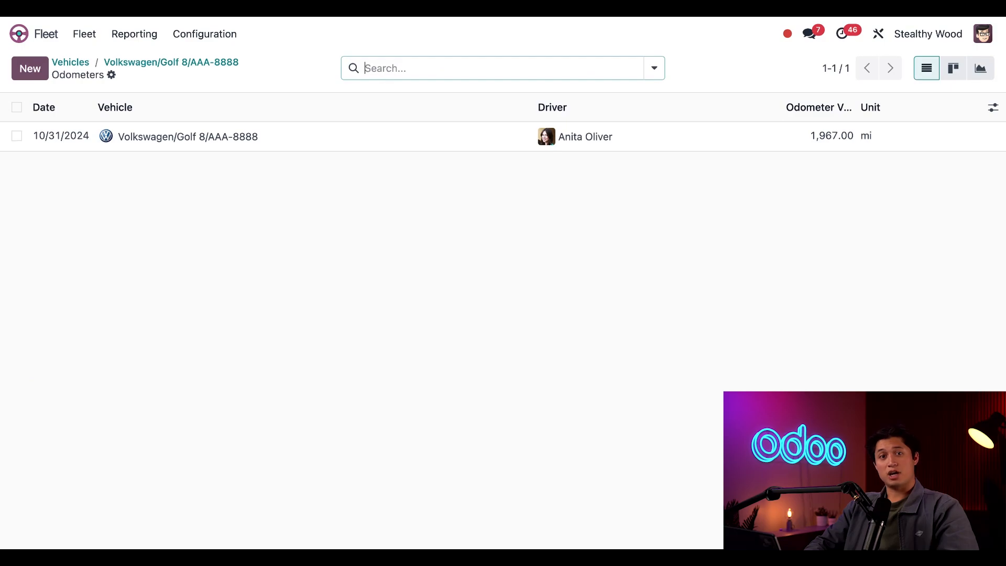
- Add an odometer reading of 2,253 mi for the Volkswagen/Golf 8 to its odometer log and save it
{"action": "left_click", "coordinate": [49, 70]}
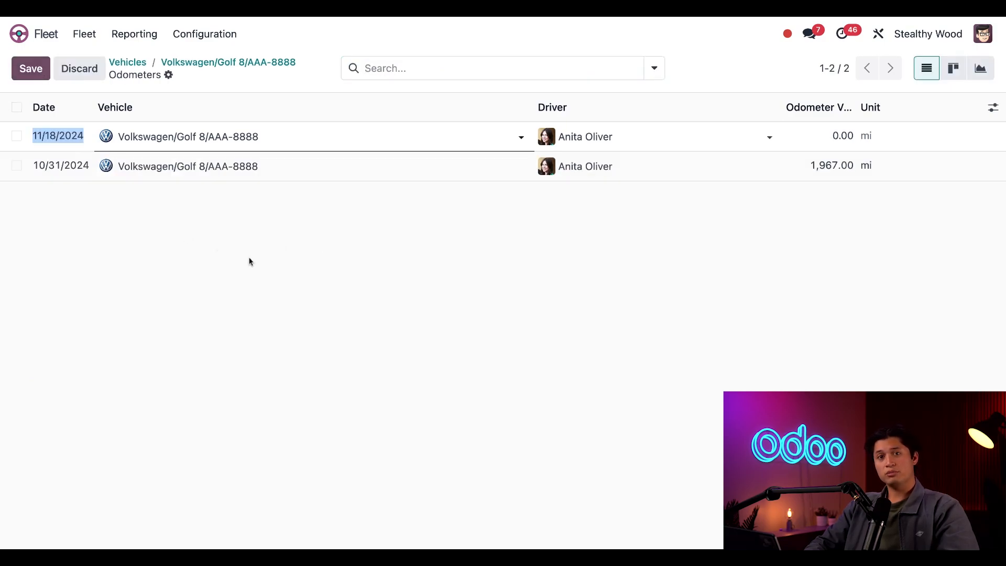
{"action": "left_click", "coordinate": [830, 136]}
{"action": "type", "text": "2253"}
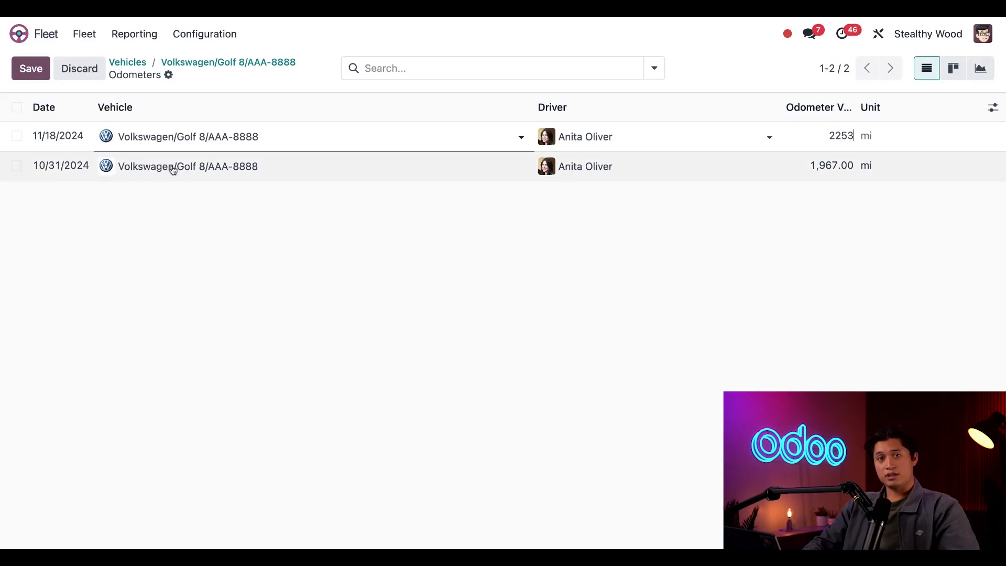
{"action": "left_click", "coordinate": [31, 68]}
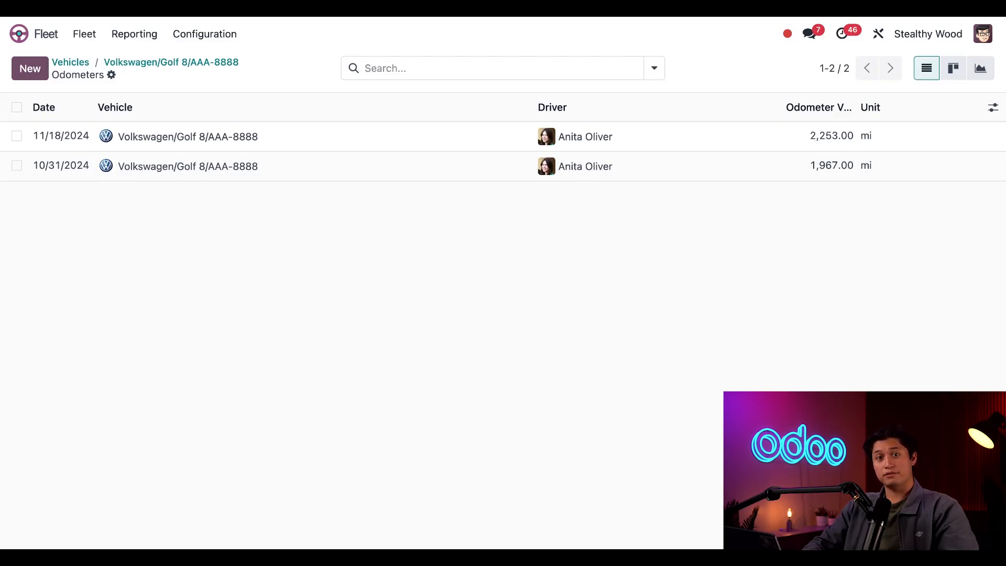
- Review the fleet-wide services list, and reopen the registered Volkswagen/Golf 8 vehicle record with plate AAA-8888
{"action": "left_click", "coordinate": [93, 36]}
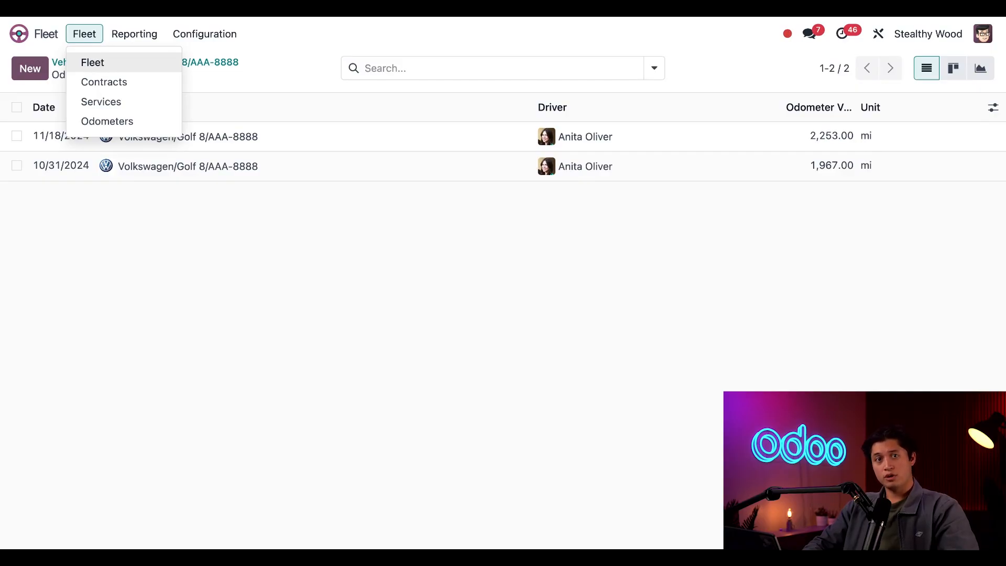
{"action": "left_click", "coordinate": [120, 106]}
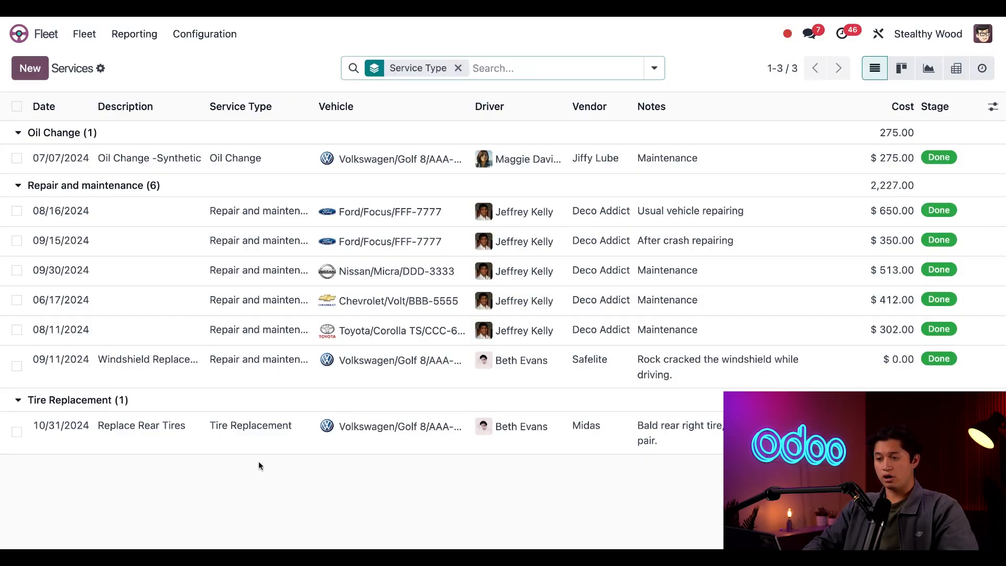
{"action": "left_click", "coordinate": [84, 34]}
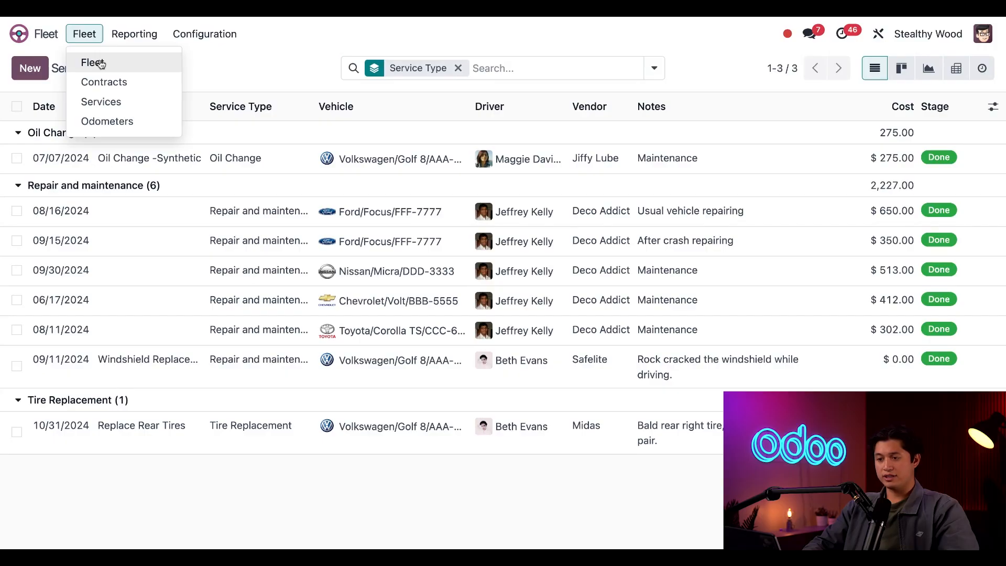
{"action": "left_click", "coordinate": [101, 64]}
{"action": "scroll", "coordinate": [595, 312], "scroll_direction": "right", "scroll_amount": 3}
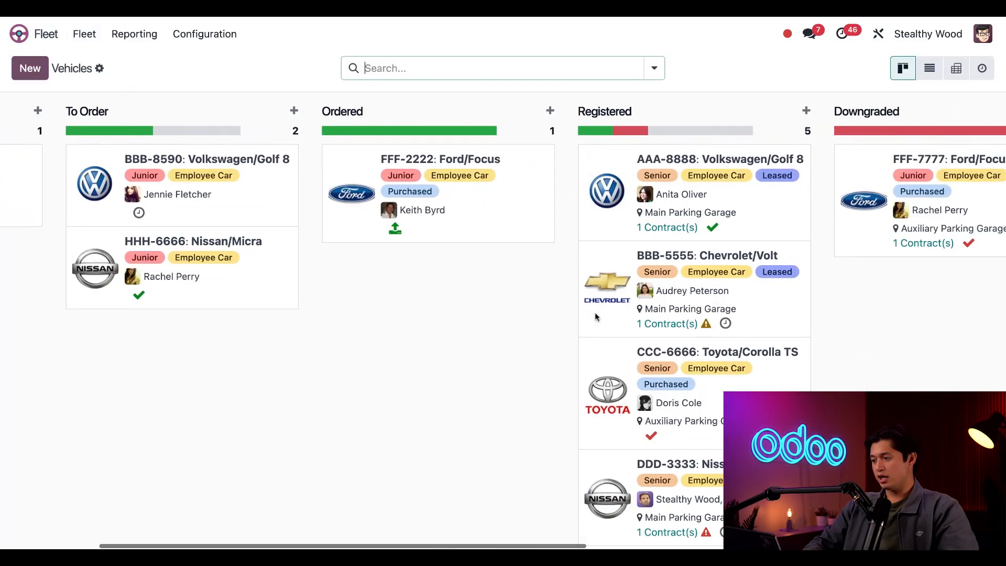
{"action": "left_click", "coordinate": [772, 216]}
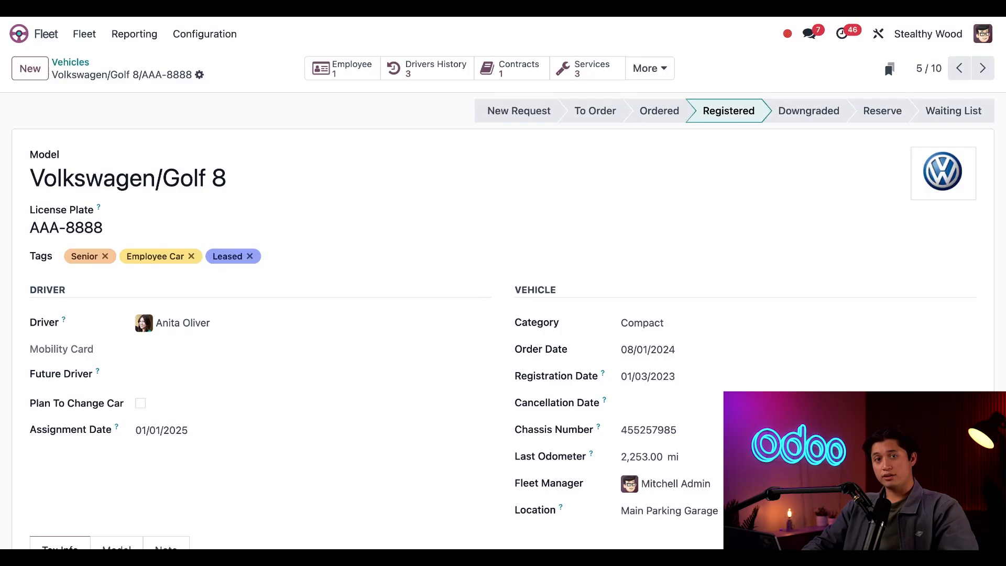
- Schedule a To-Do activity on the vehicle with summary "purchase emergency roadside kit", due 12/06/2024, assigned to another team member, and review the planned activities
{"action": "scroll", "coordinate": [235, 317], "scroll_direction": "down", "scroll_amount": 10}
{"action": "left_click", "coordinate": [205, 310]}
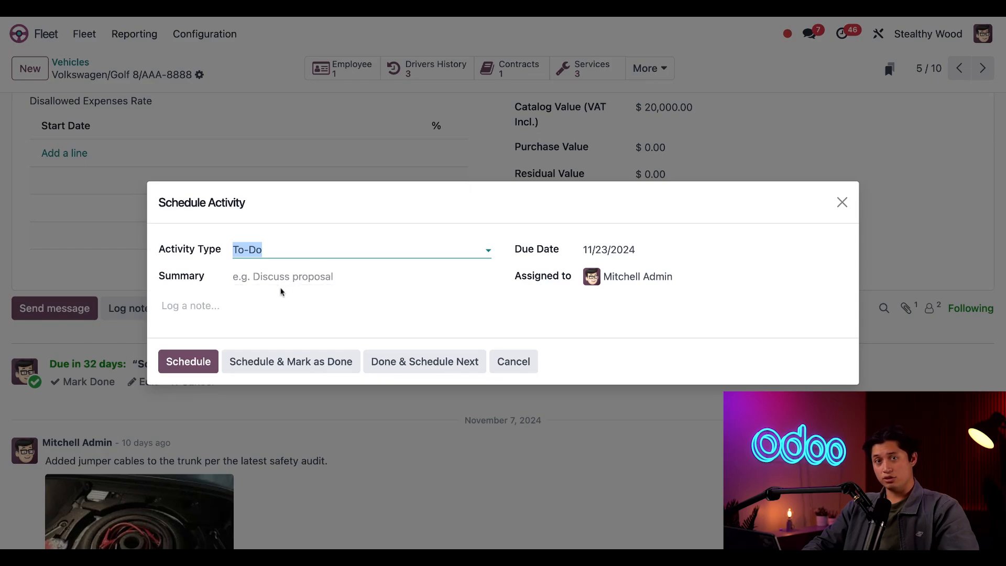
{"action": "left_click", "coordinate": [287, 273]}
{"action": "type", "text": "purchase emergency roadside kit"}
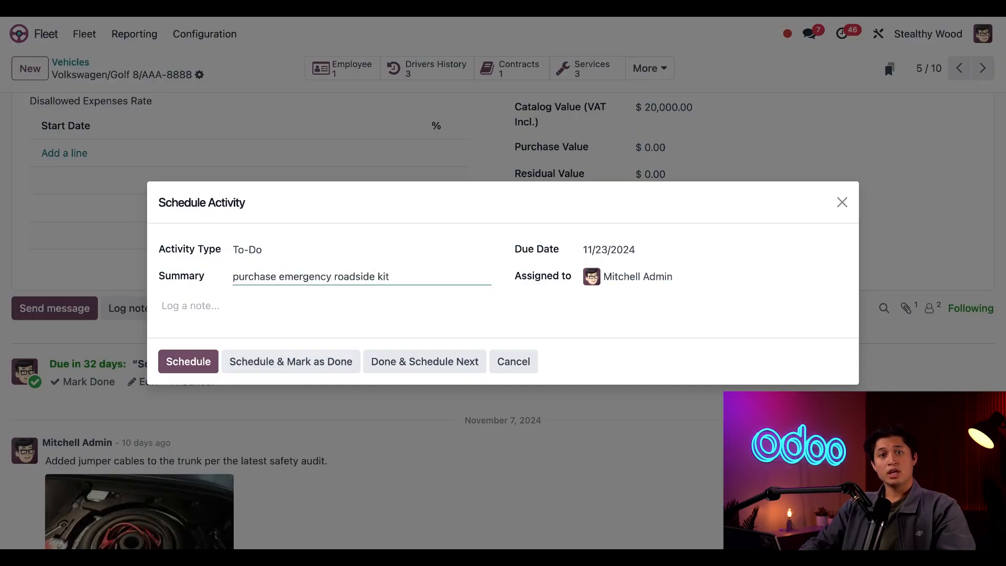
{"action": "left_click", "coordinate": [633, 251]}
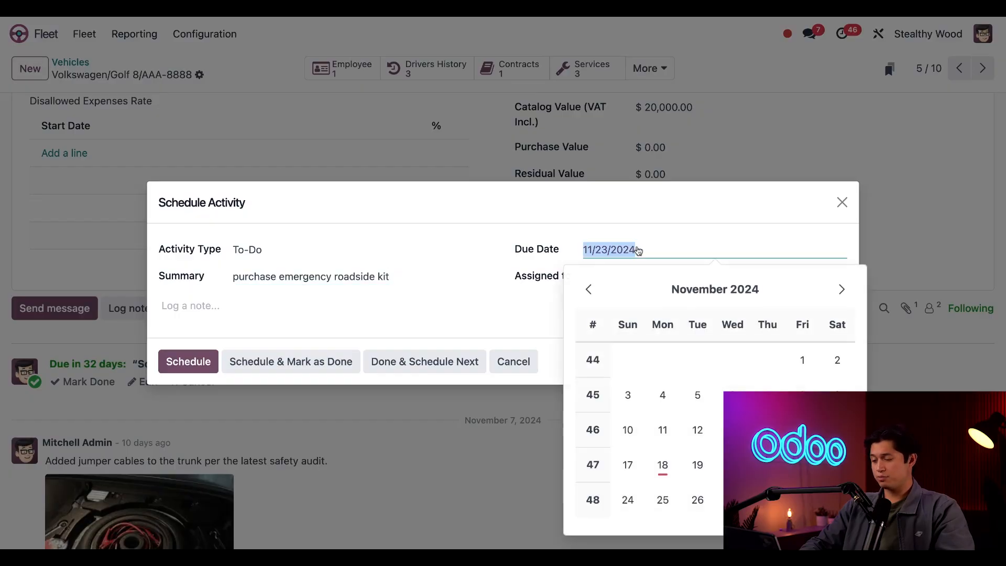
{"action": "left_click", "coordinate": [841, 289]}
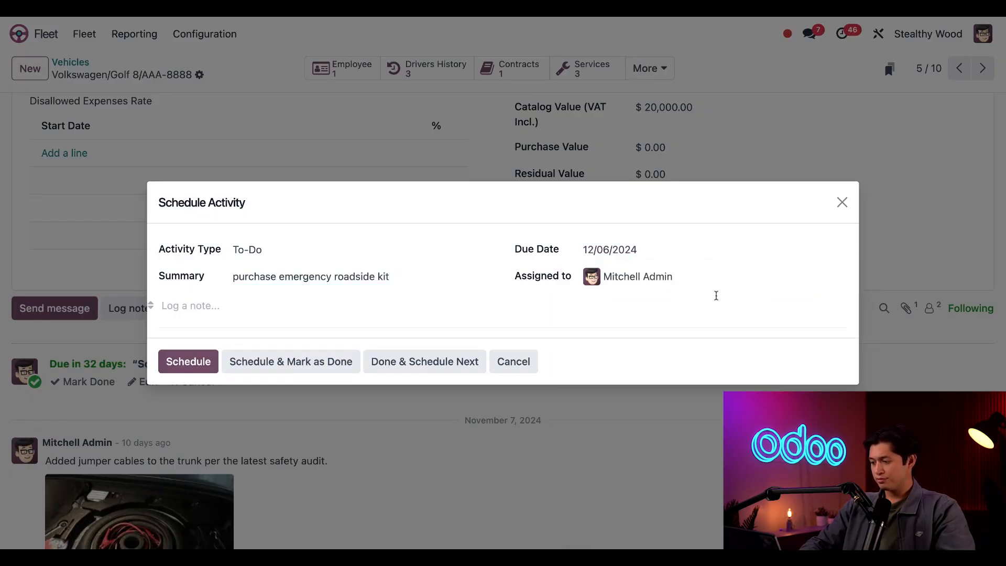
{"action": "left_click", "coordinate": [678, 277]}
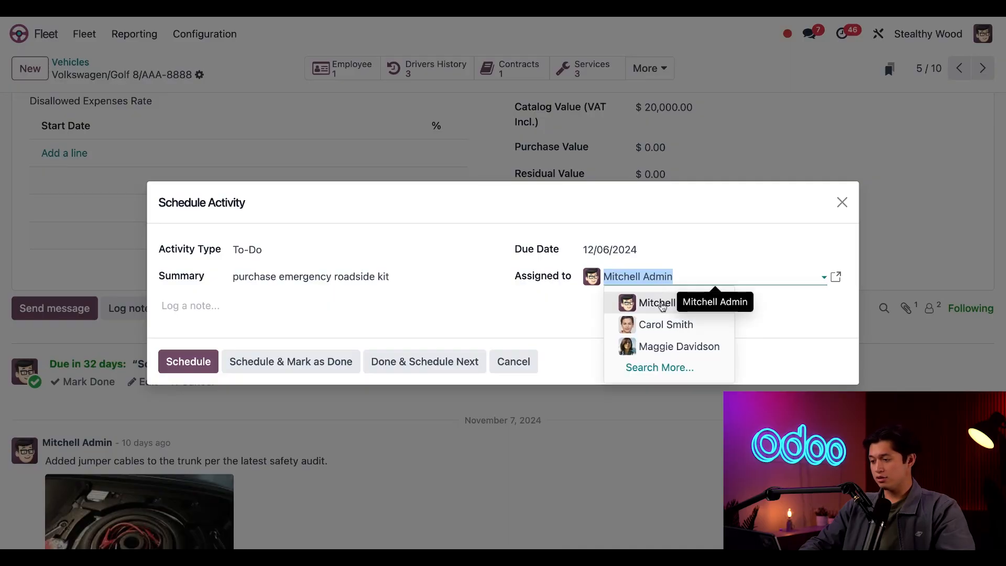
{"action": "left_click", "coordinate": [667, 348]}
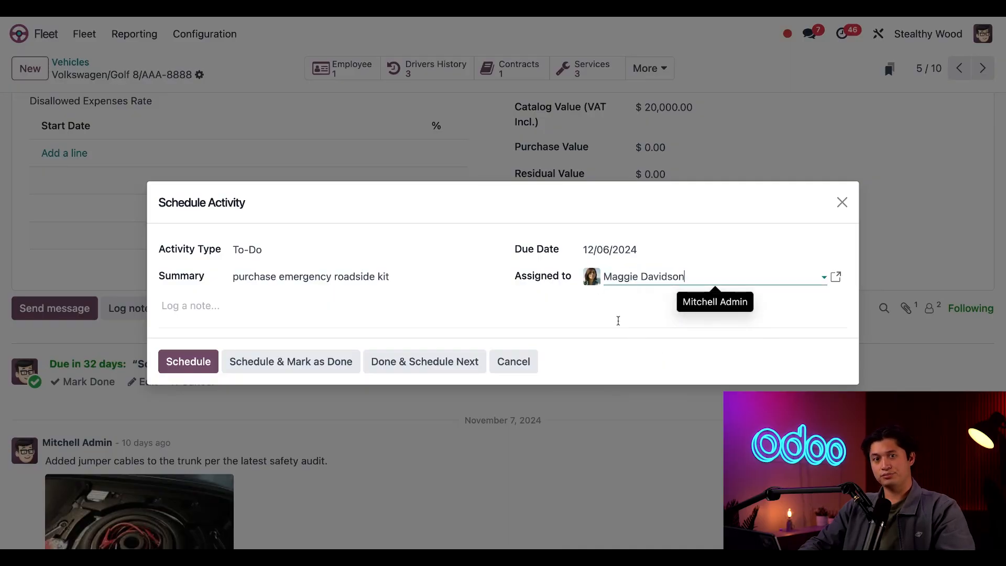
{"action": "left_click", "coordinate": [199, 362]}
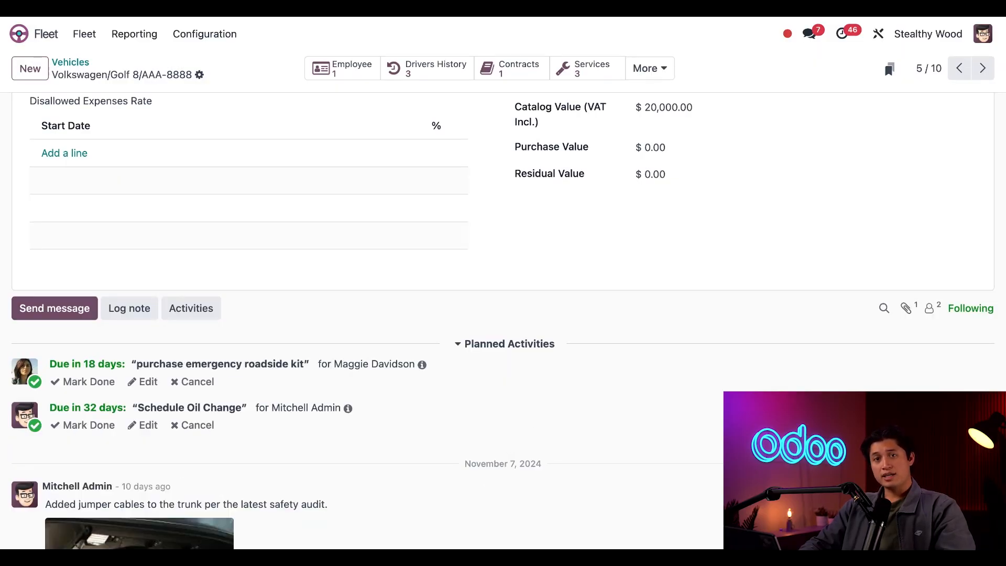
{"action": "scroll", "coordinate": [306, 324], "scroll_direction": "down", "scroll_amount": 2}
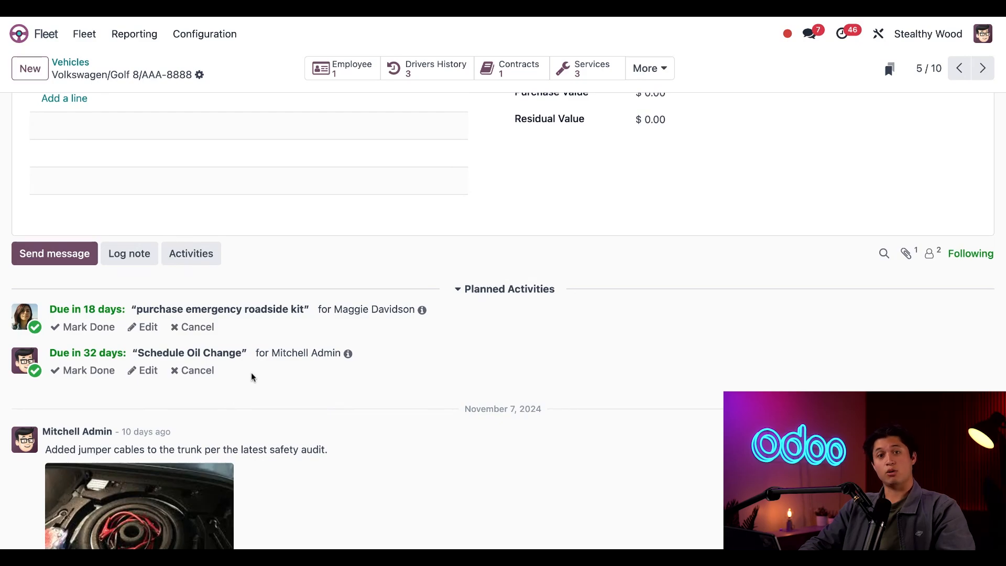
{"action": "scroll", "coordinate": [290, 387], "scroll_direction": "down", "scroll_amount": 3}
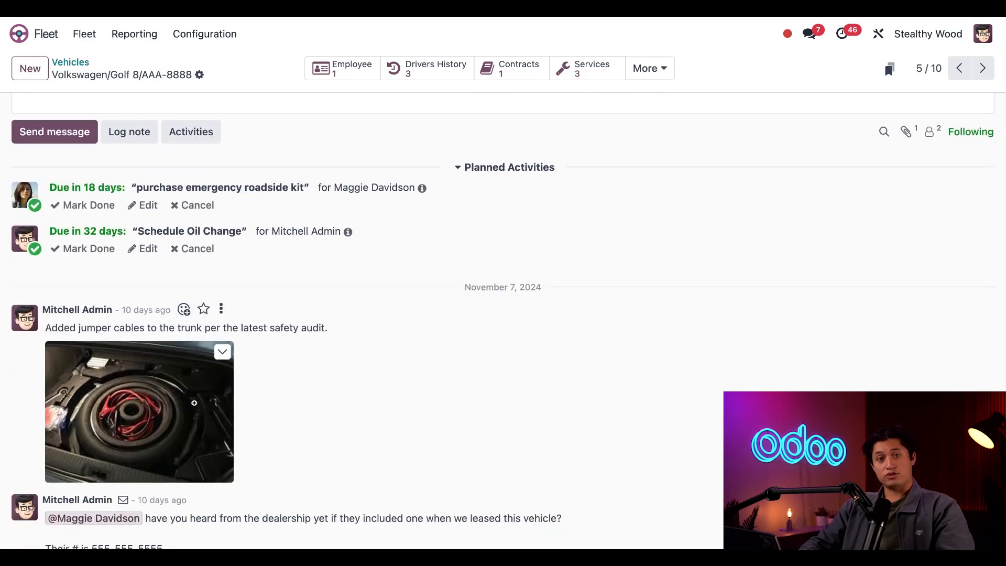